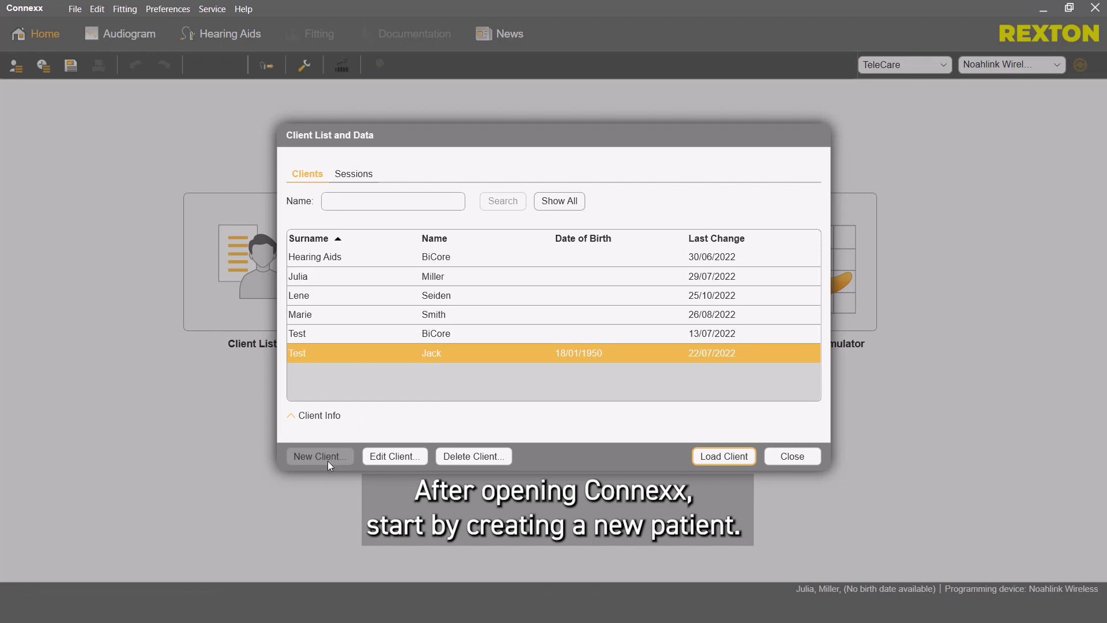
Start a new client record with the client's surname, first name and female gender
left_click(327, 461)
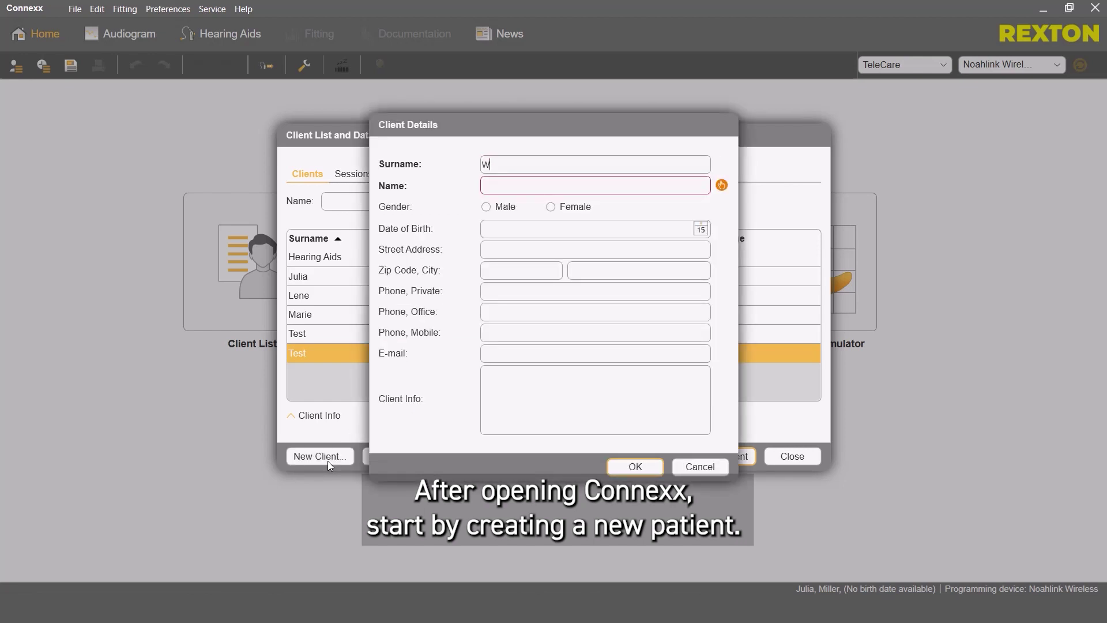
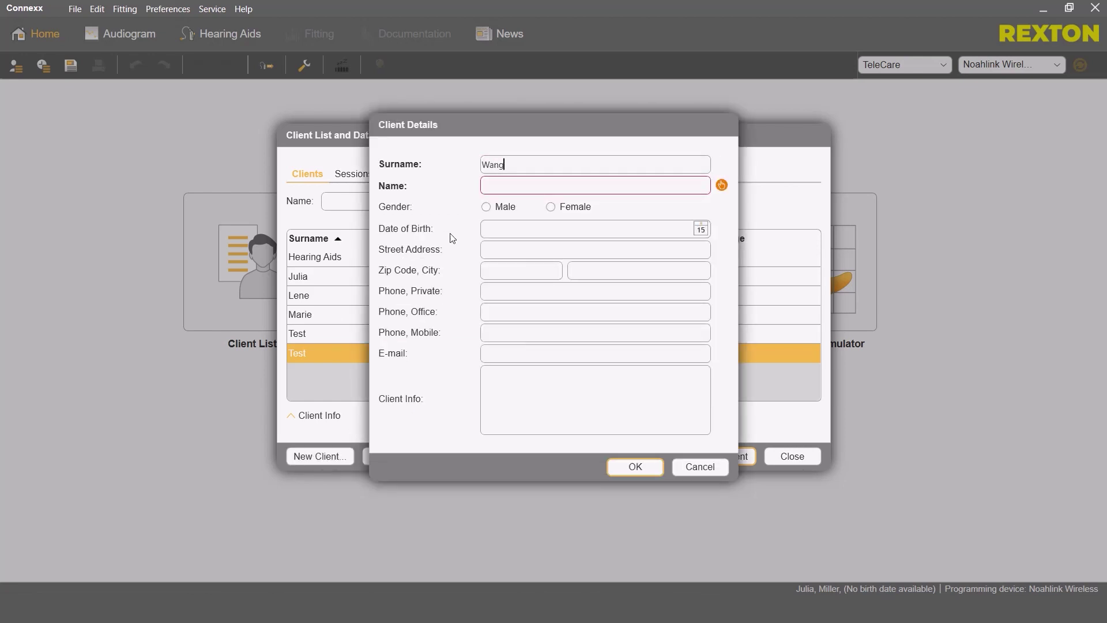
left_click(512, 184)
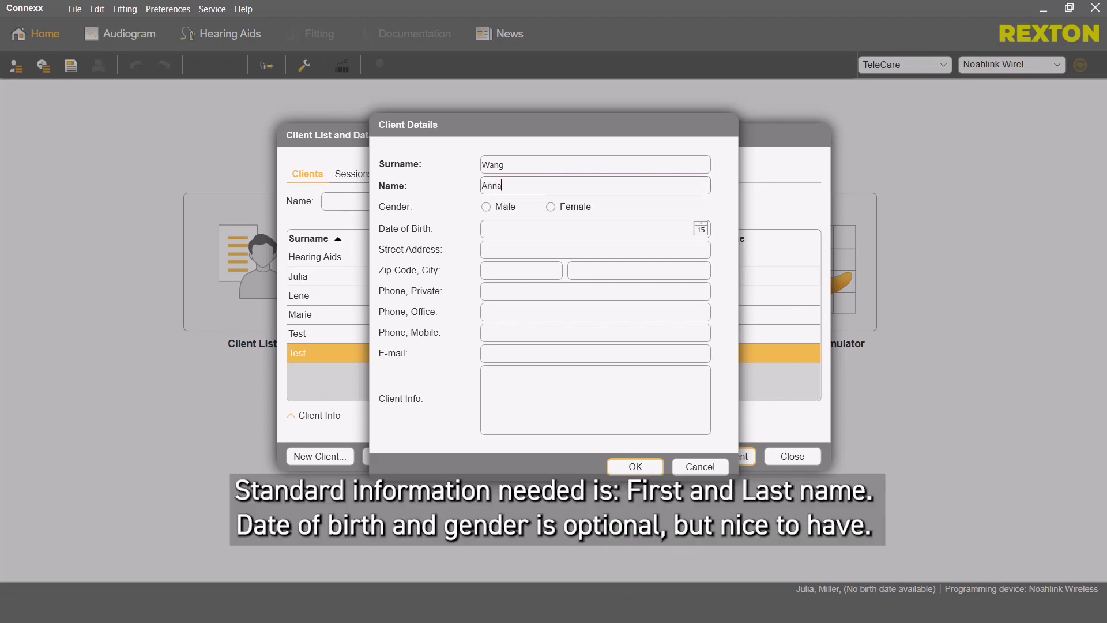
left_click(551, 206)
Set the date of birth to 11 May 1950 and save the new client
left_click(702, 229)
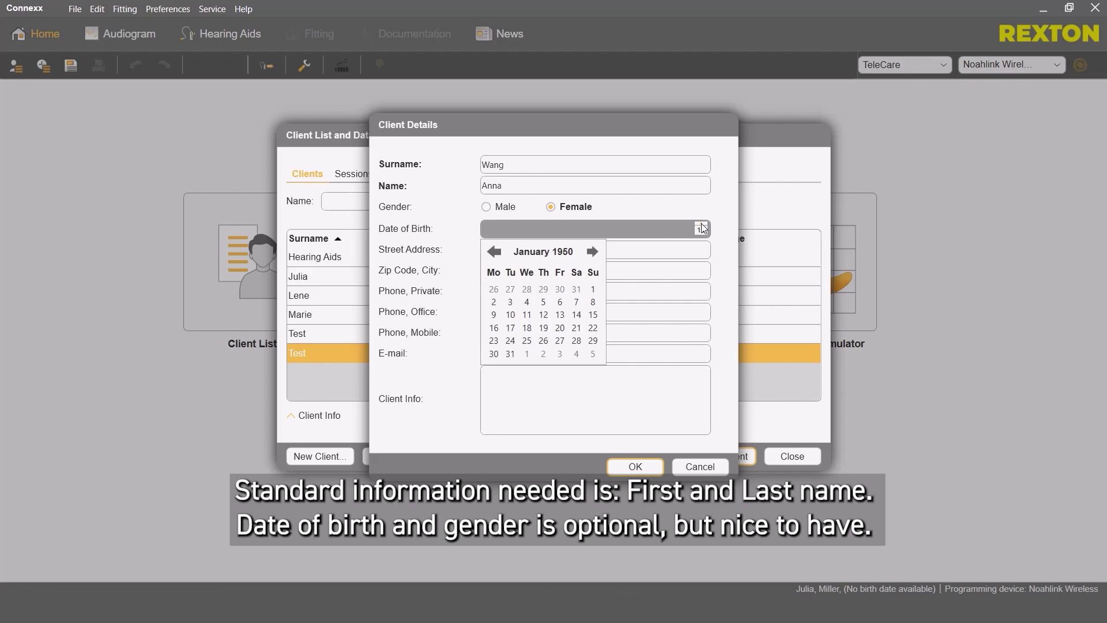
left_click(594, 258)
left_click(595, 257)
left_click(595, 258)
left_click(595, 258)
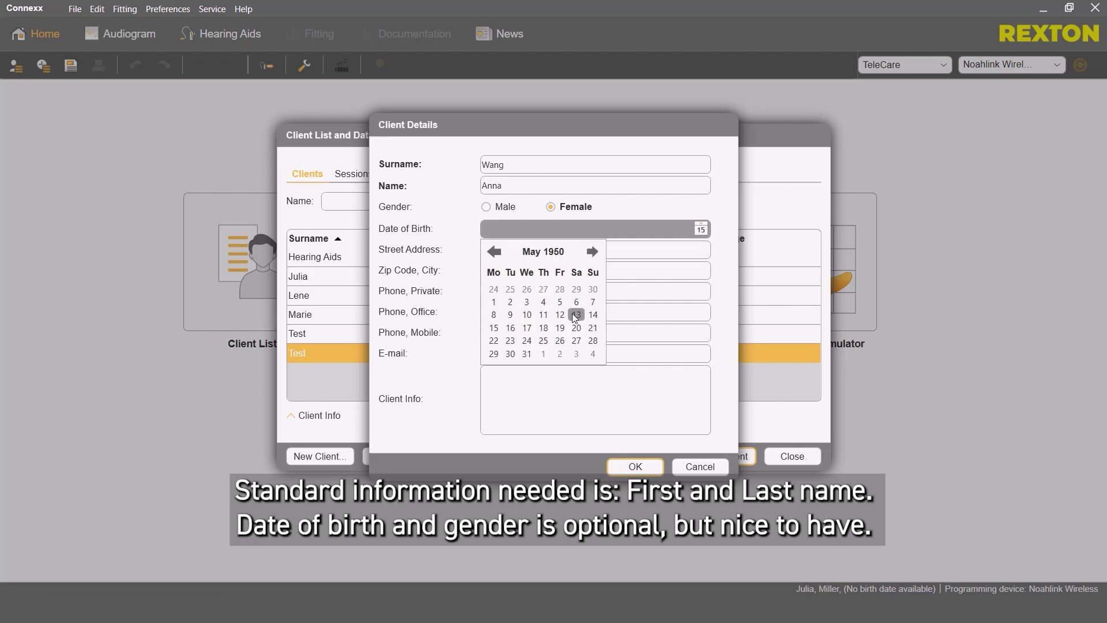
left_click(544, 315)
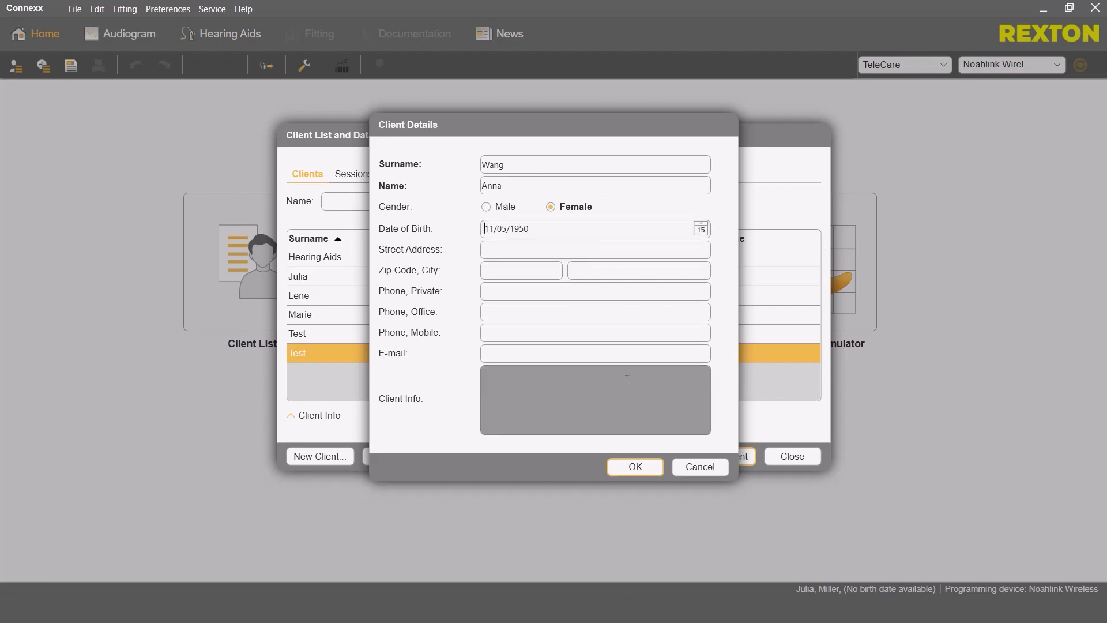
left_click(641, 459)
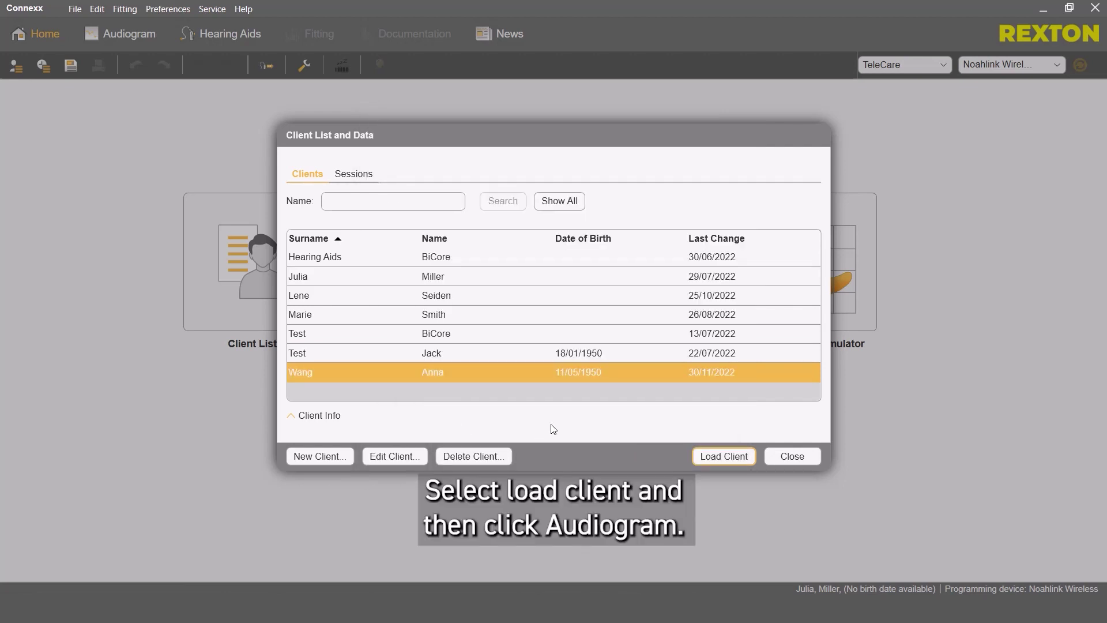
Load the new client and show her empty right- and left-ear audiogram charts
left_click(714, 459)
left_click(465, 296)
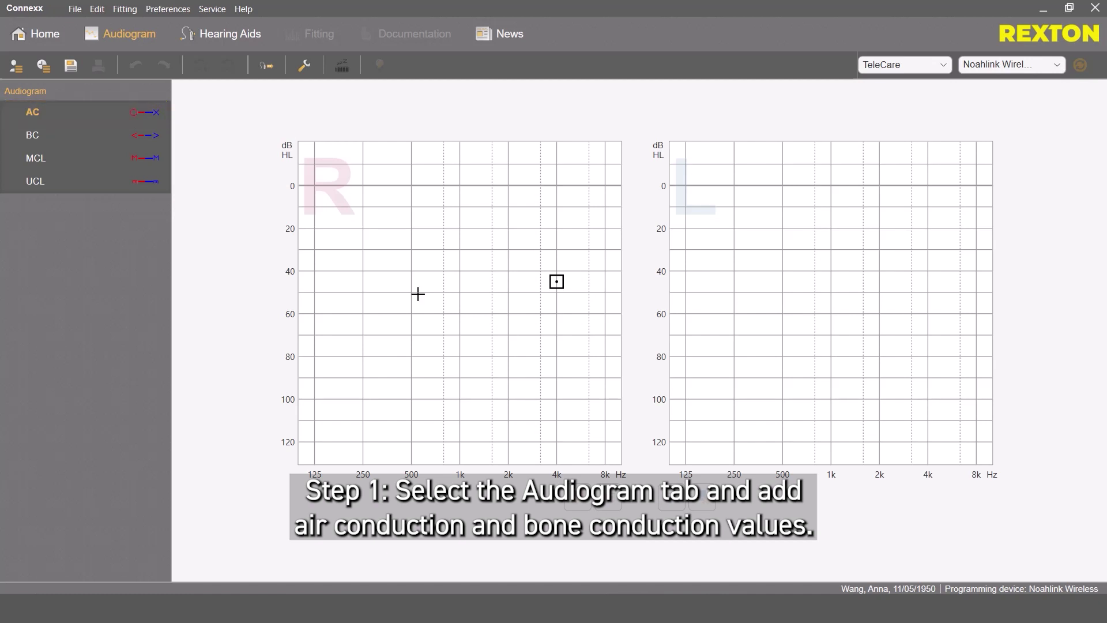
Plot right-ear air-conduction thresholds: 30, 40, 45, 50 dB at 250, 500, 1k, 2k Hz
double_click(363, 250)
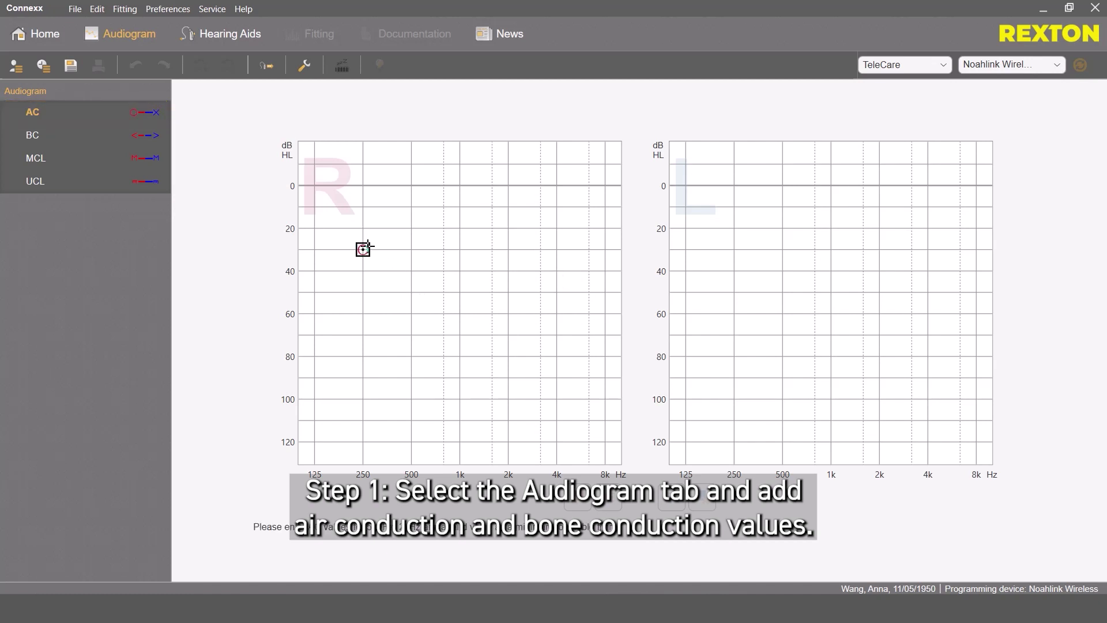
double_click(411, 270)
double_click(460, 281)
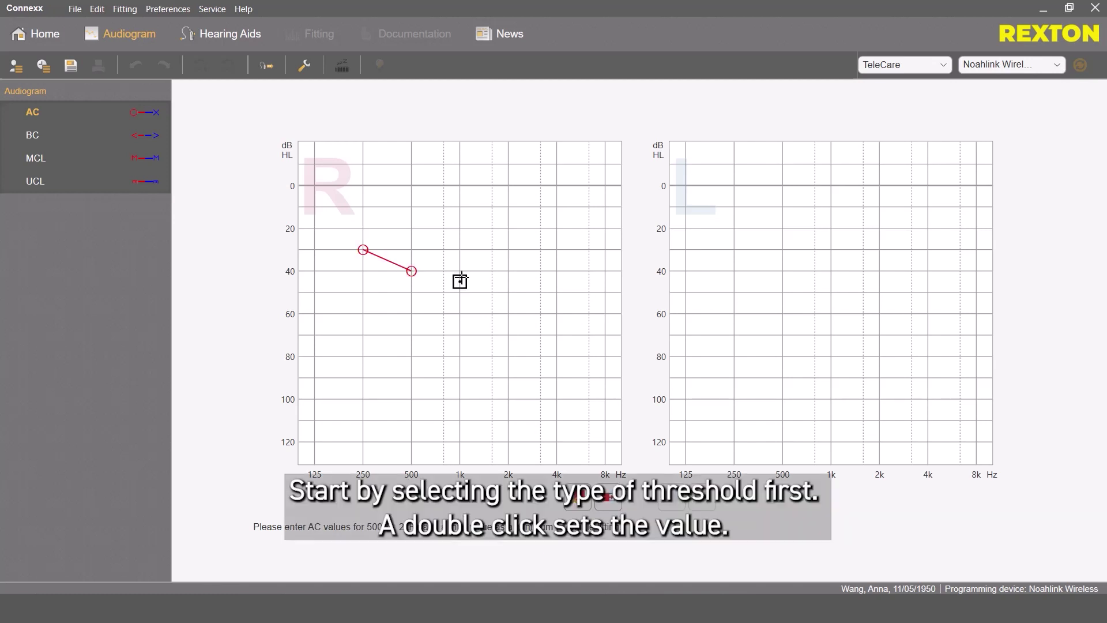
double_click(507, 292)
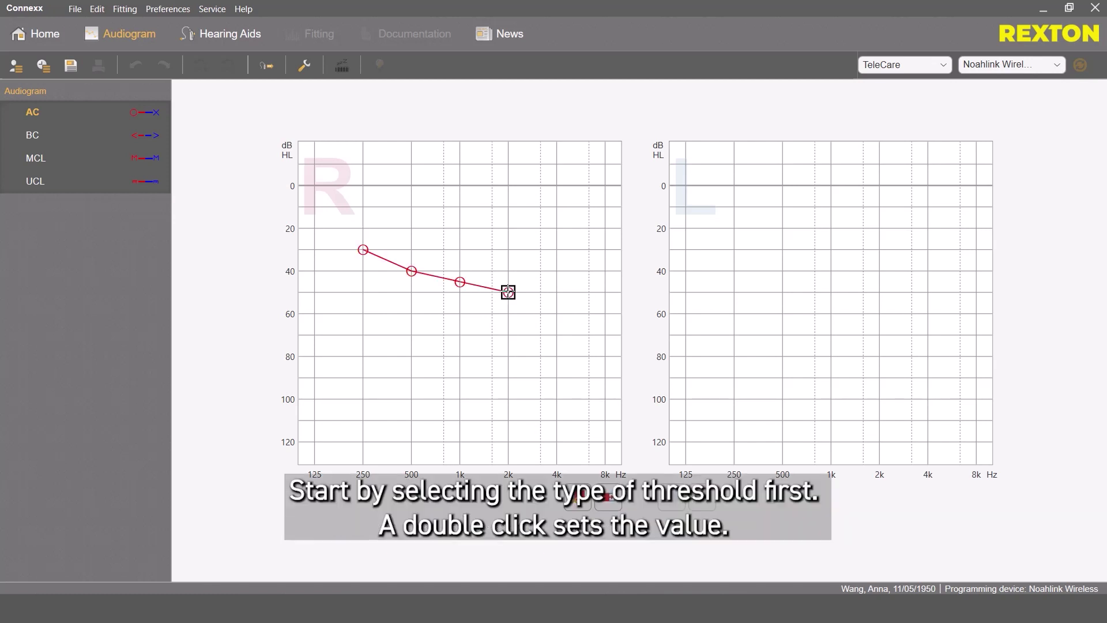
Replace the 2 kHz point with 45 dB and add a 60 dB threshold at 3 kHz
right_click(508, 293)
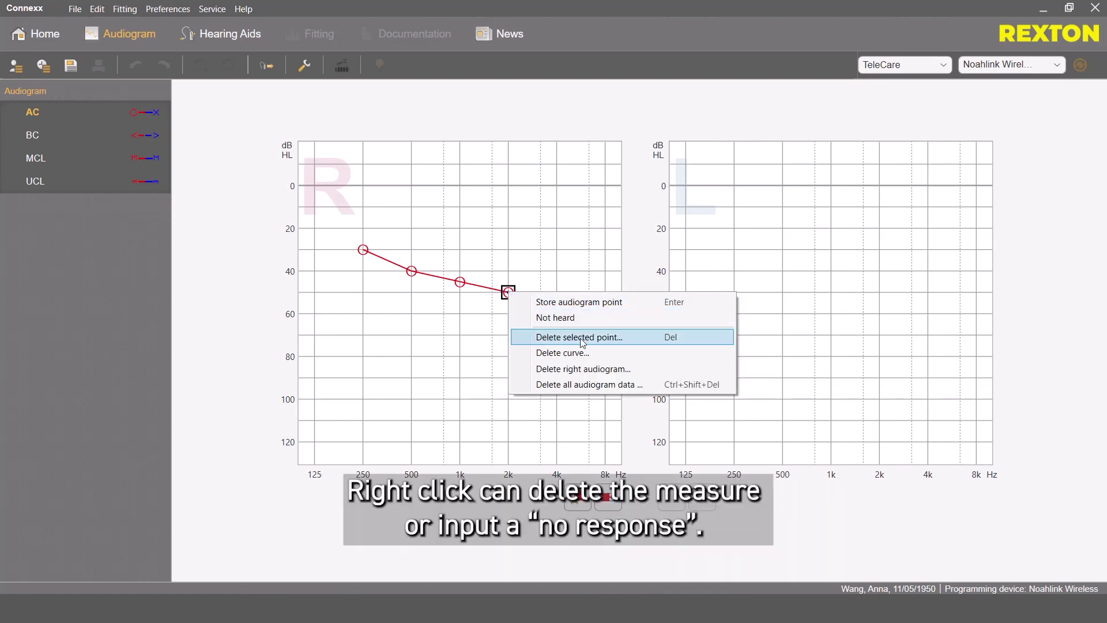
left_click(600, 341)
left_click(601, 355)
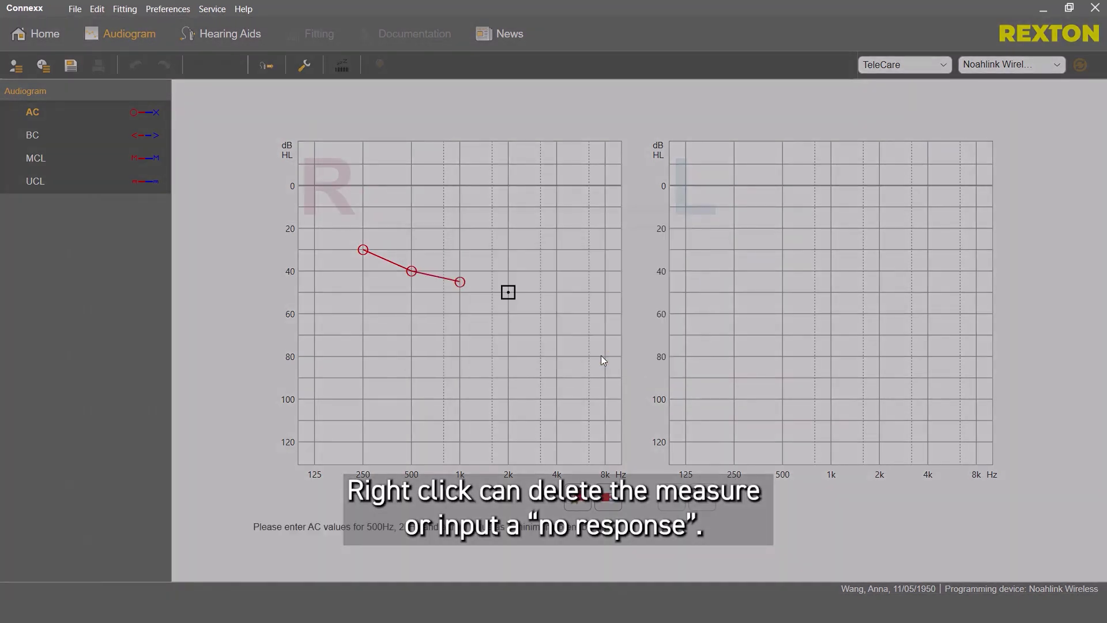
left_click(508, 282)
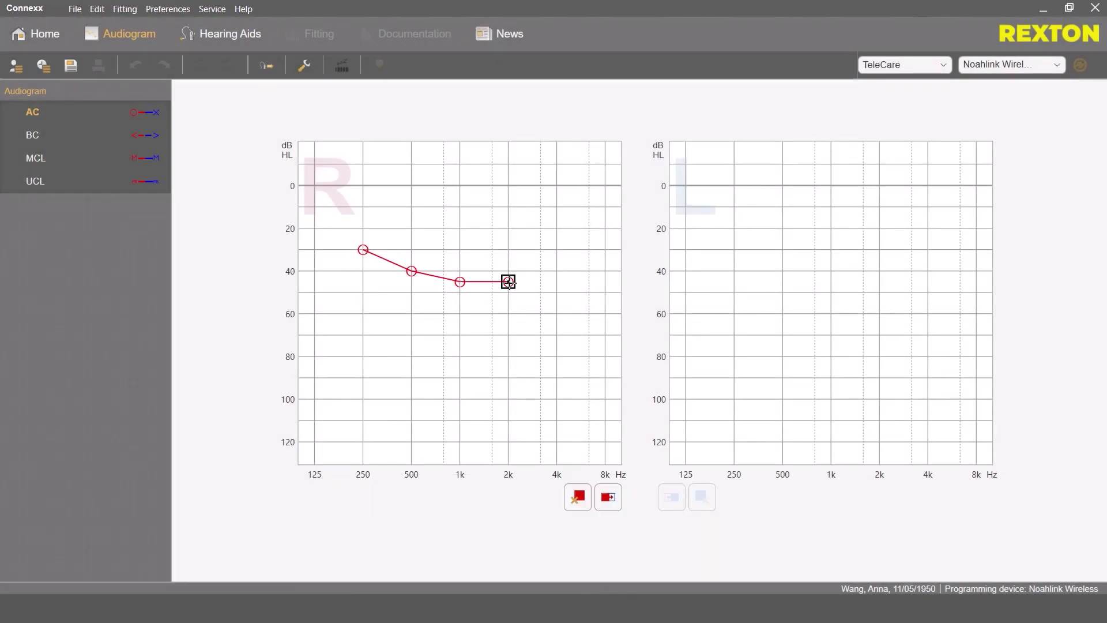
left_click(540, 314)
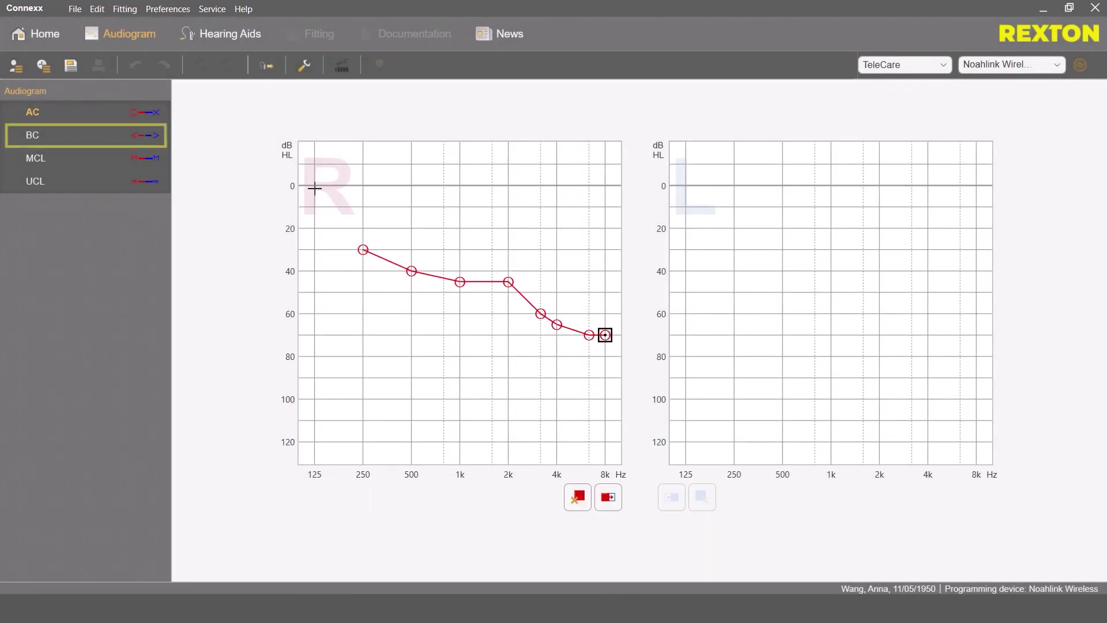
left_click(96, 141)
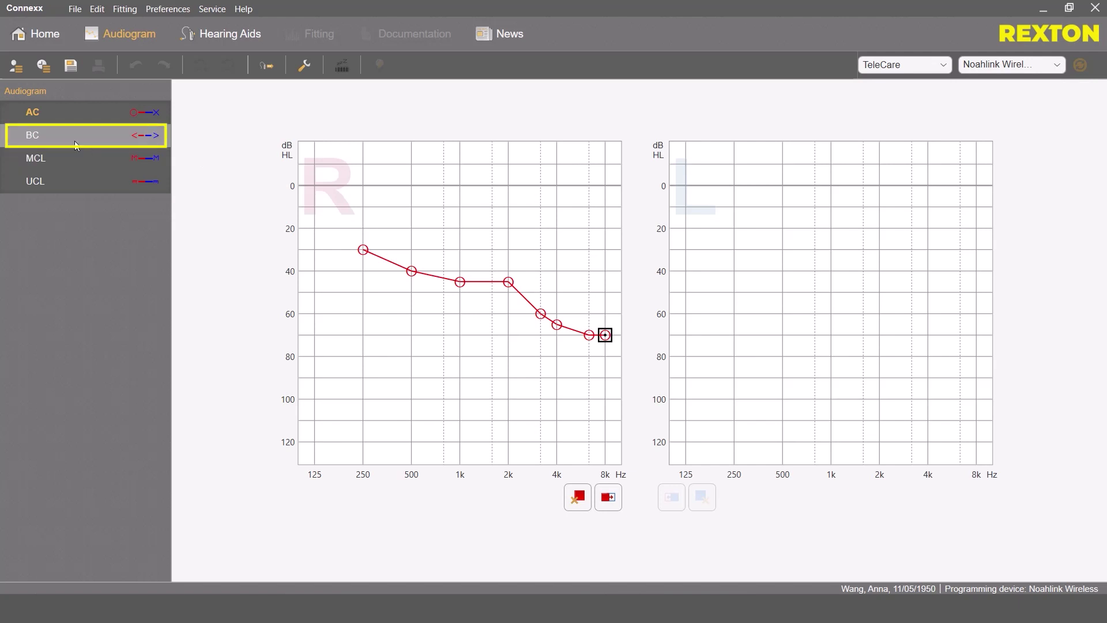
Add right-ear bone-conduction points: 40, 40, 45, 55, 65 dB from 500 Hz to 4 kHz
left_click(413, 270)
left_click(461, 271)
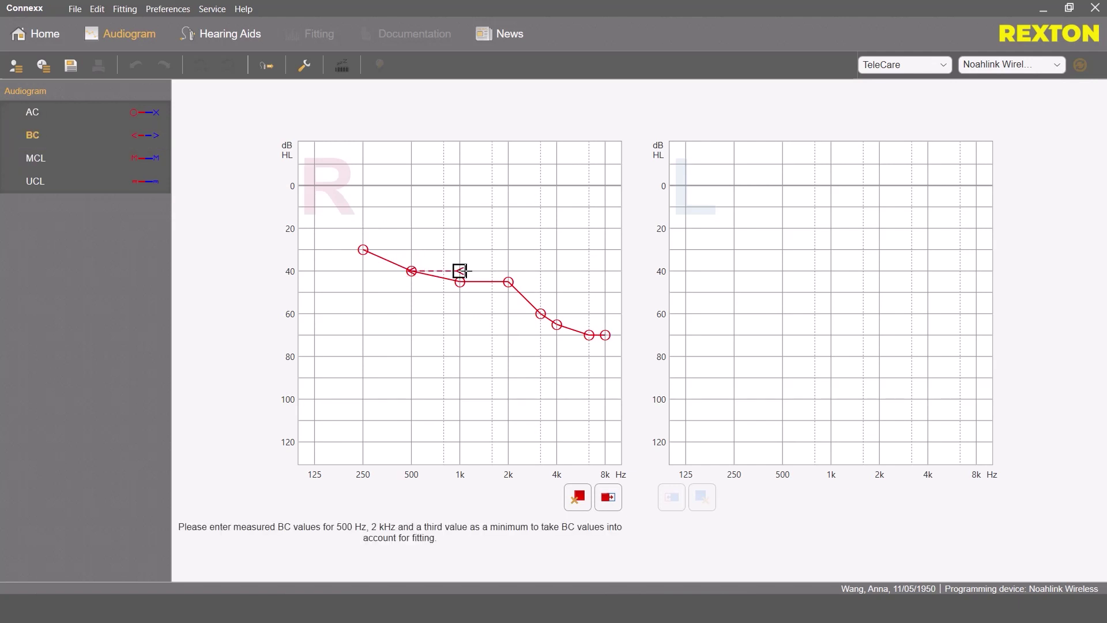
left_click(508, 282)
left_click(540, 302)
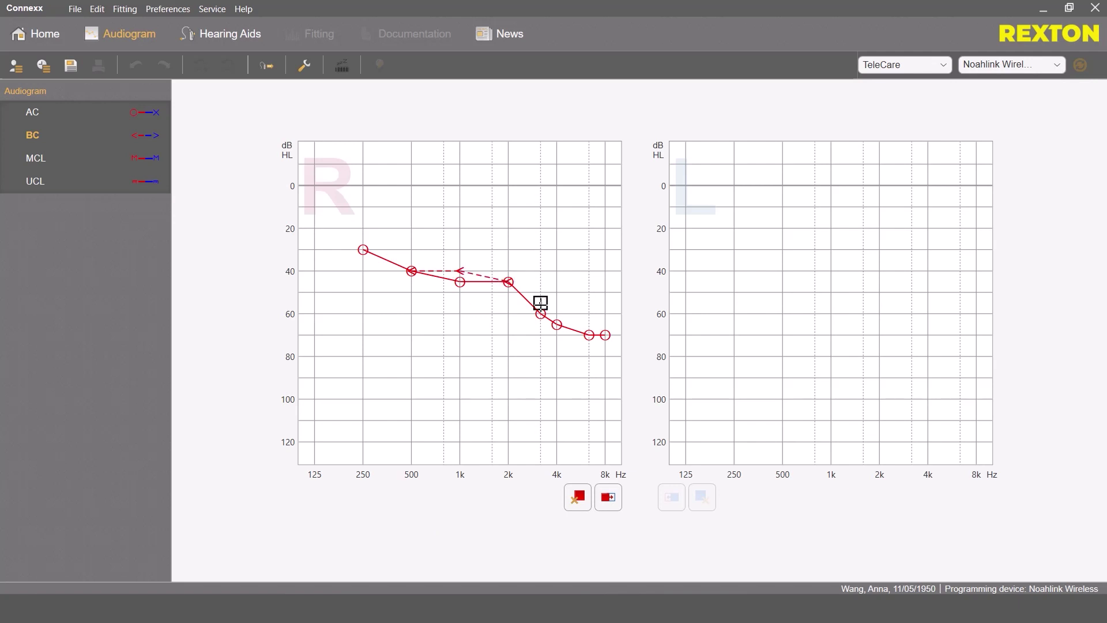
left_click(556, 325)
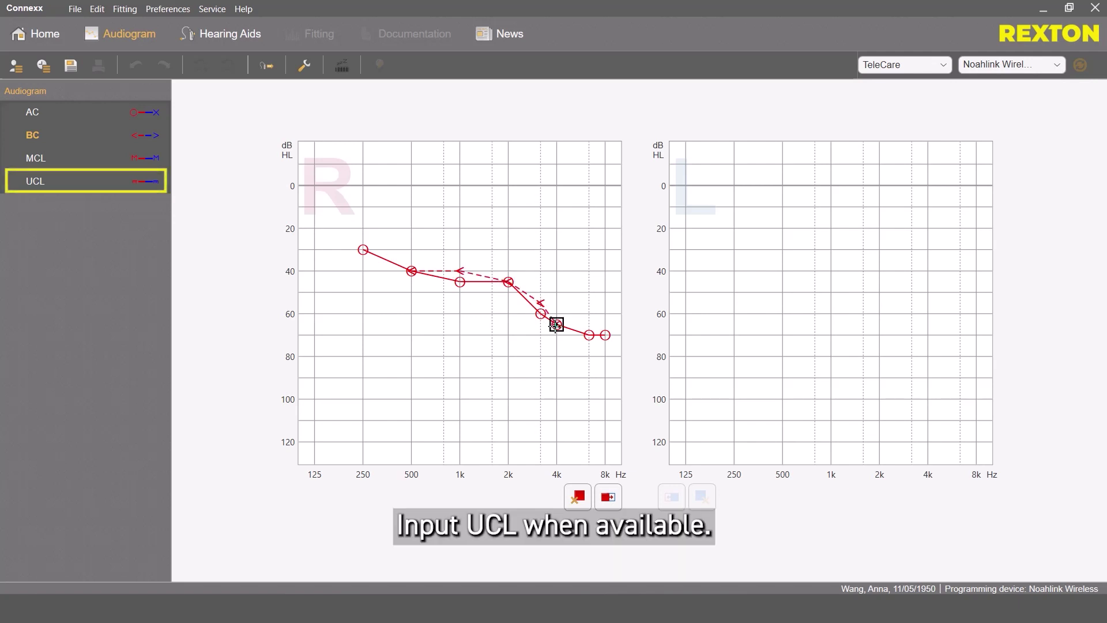
Add UCL points of 100, 105, 110, 110 dB at 500 Hz, 1k, 2k, 4 kHz
left_click(58, 187)
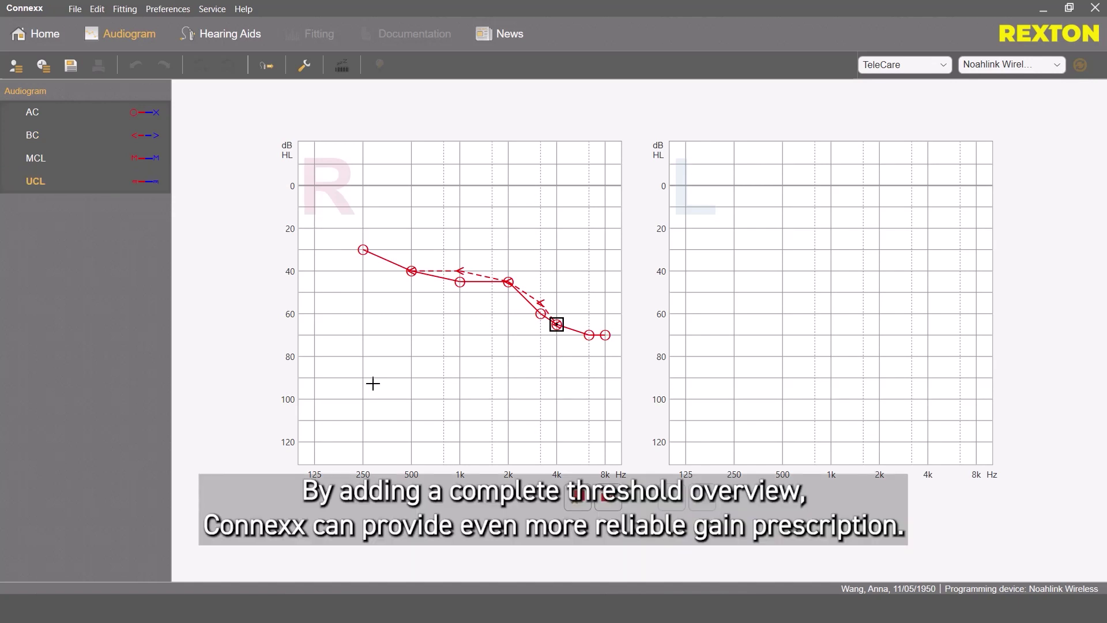
left_click(411, 399)
left_click(459, 409)
left_click(509, 420)
left_click(557, 420)
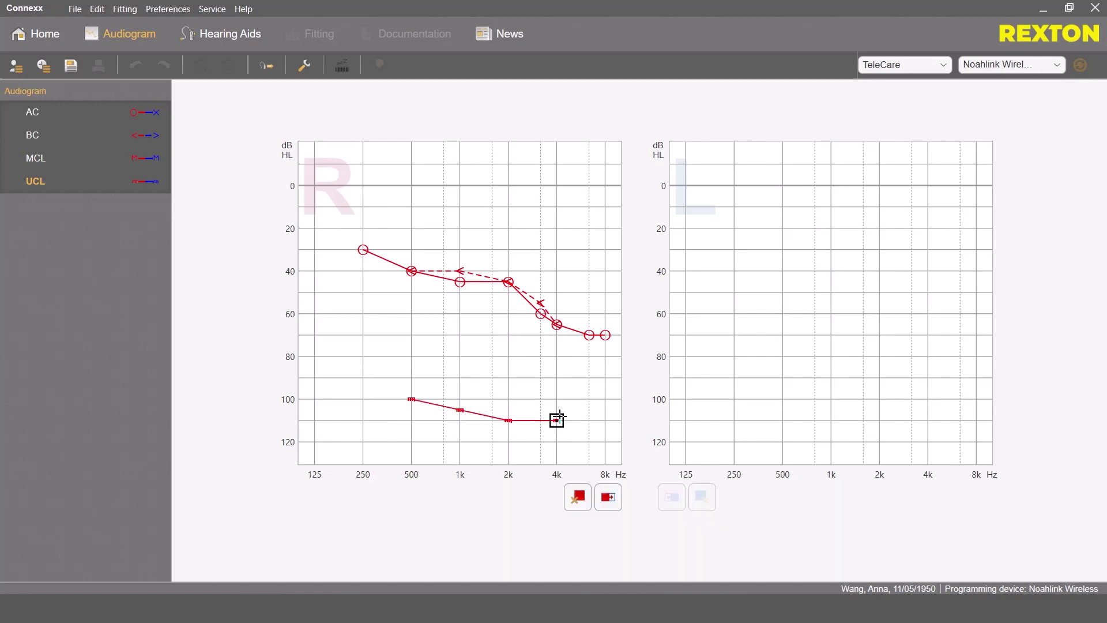
Copy the right-ear audiogram to the left ear and save it as a new session
left_click(608, 497)
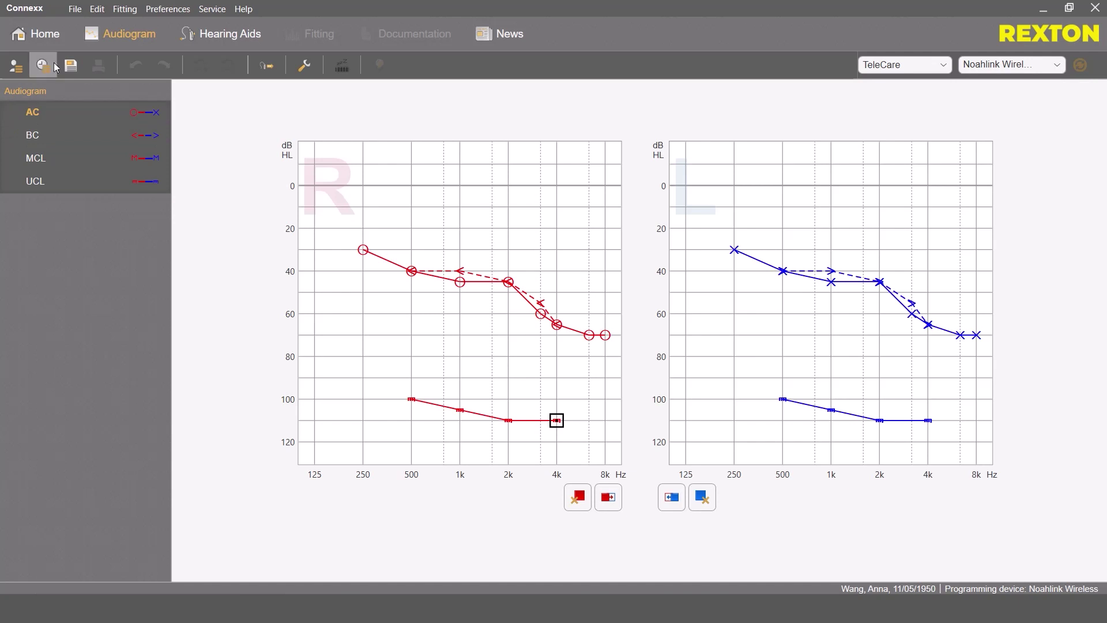
left_click(47, 37)
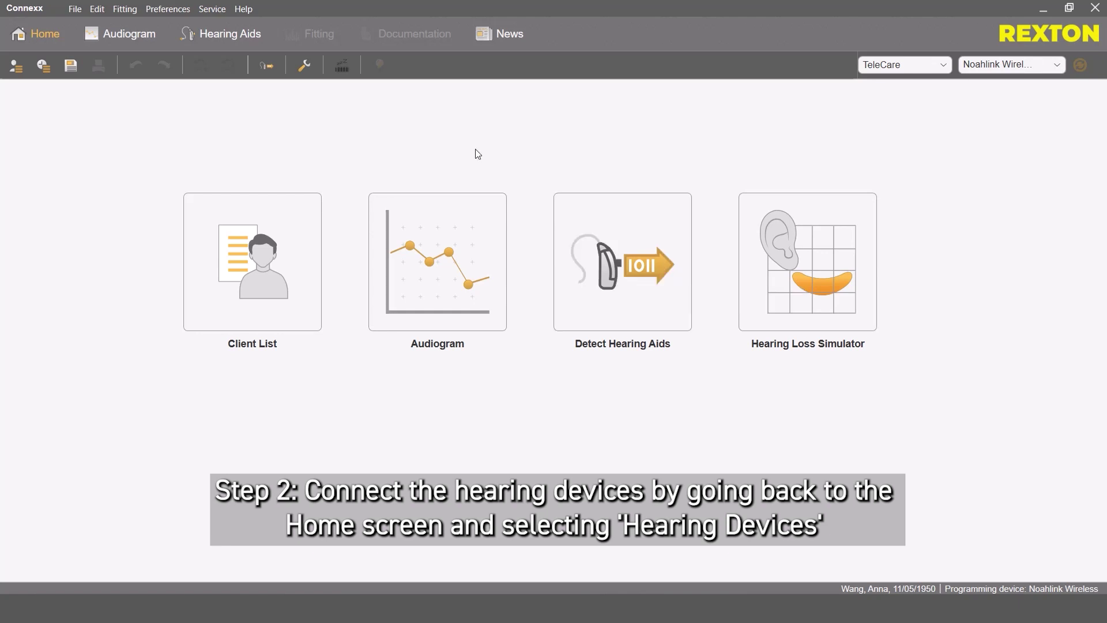
left_click(268, 74)
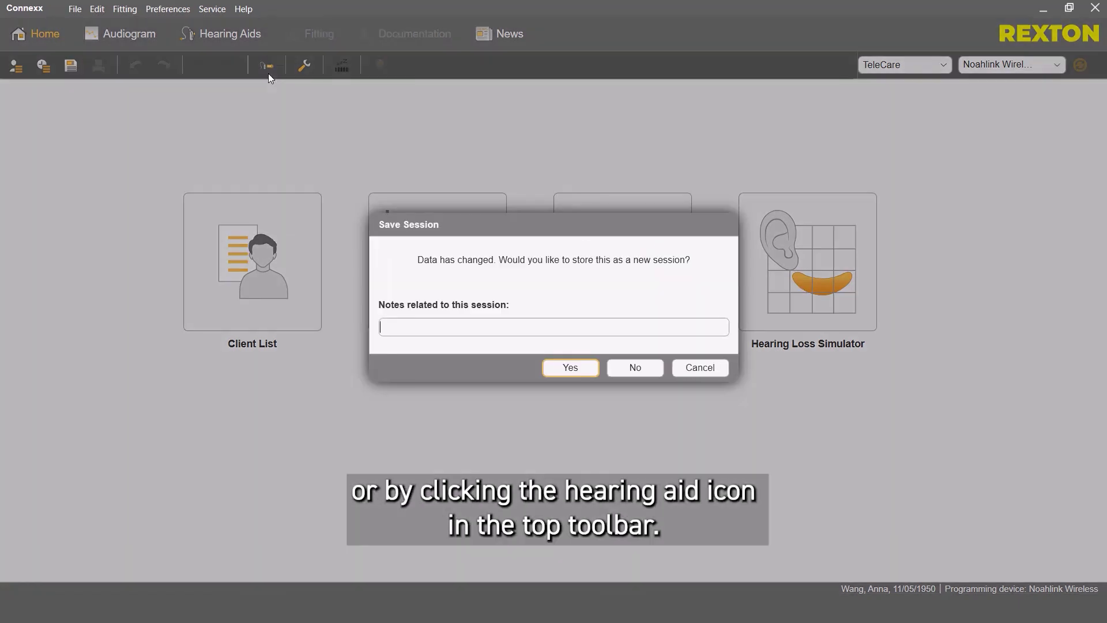
left_click(571, 373)
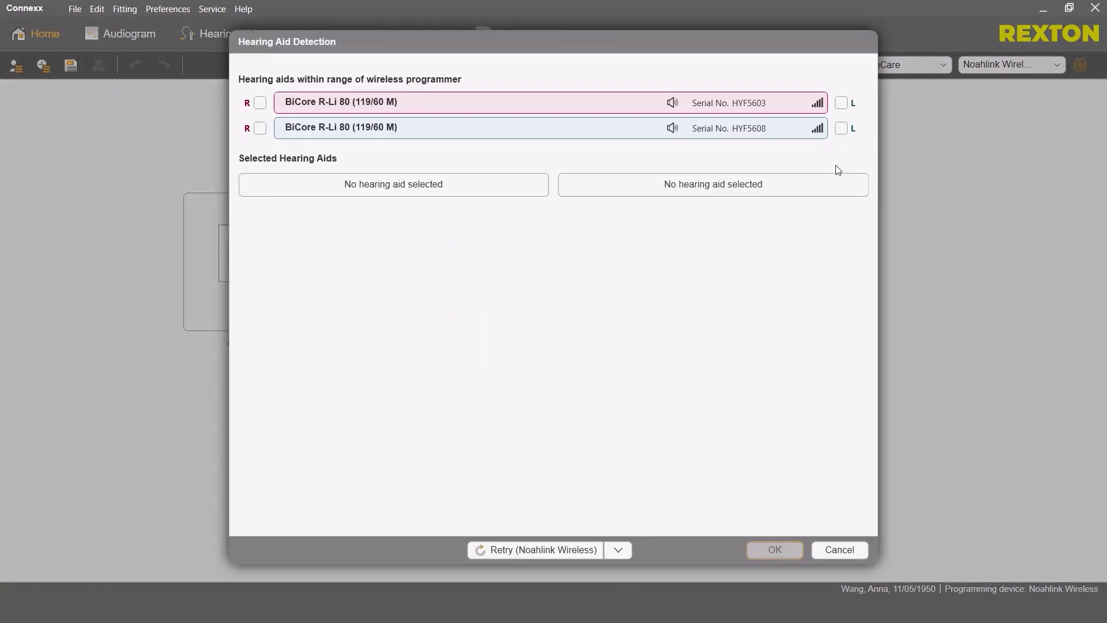
Assign HYF5603 to the right ear and HYF5608 to the left, then begin a New Fitting
left_click(841, 102)
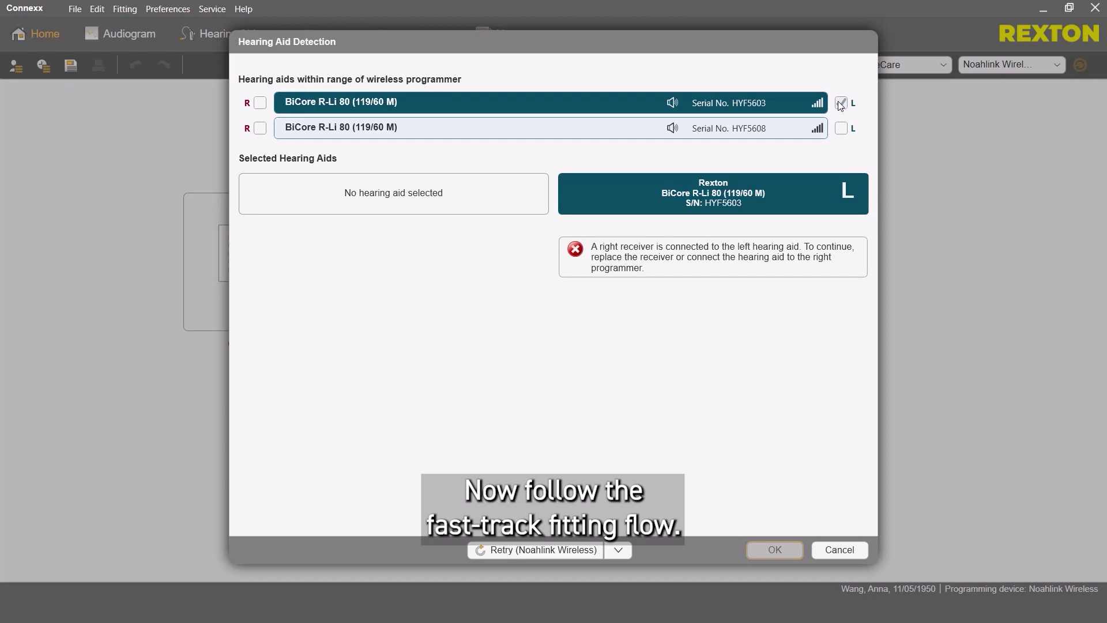
left_click(261, 102)
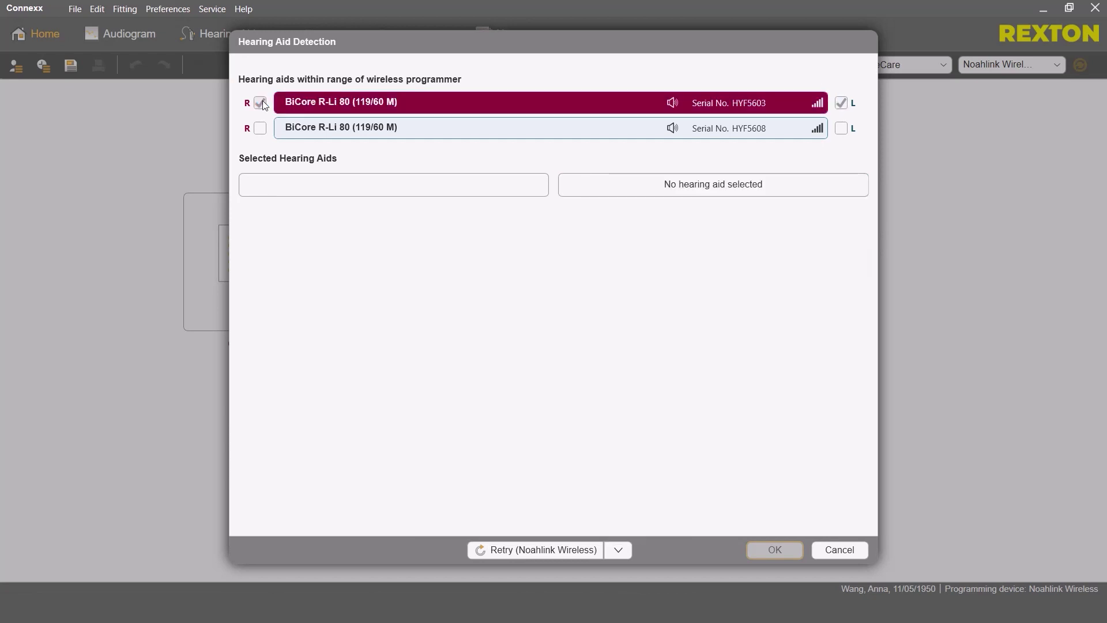
left_click(841, 128)
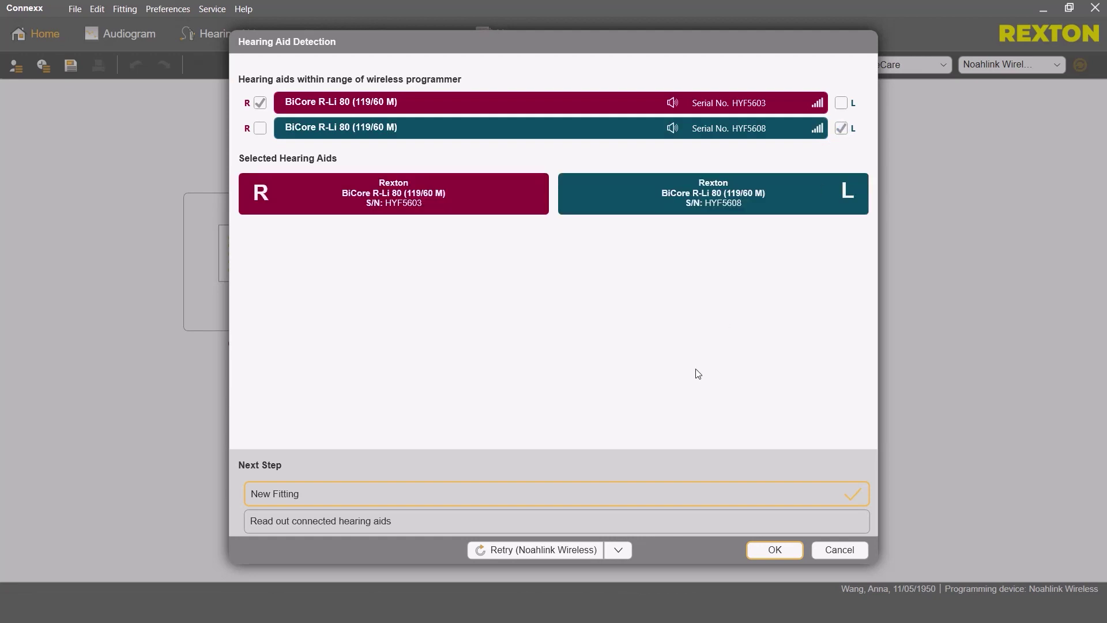
left_click(677, 497)
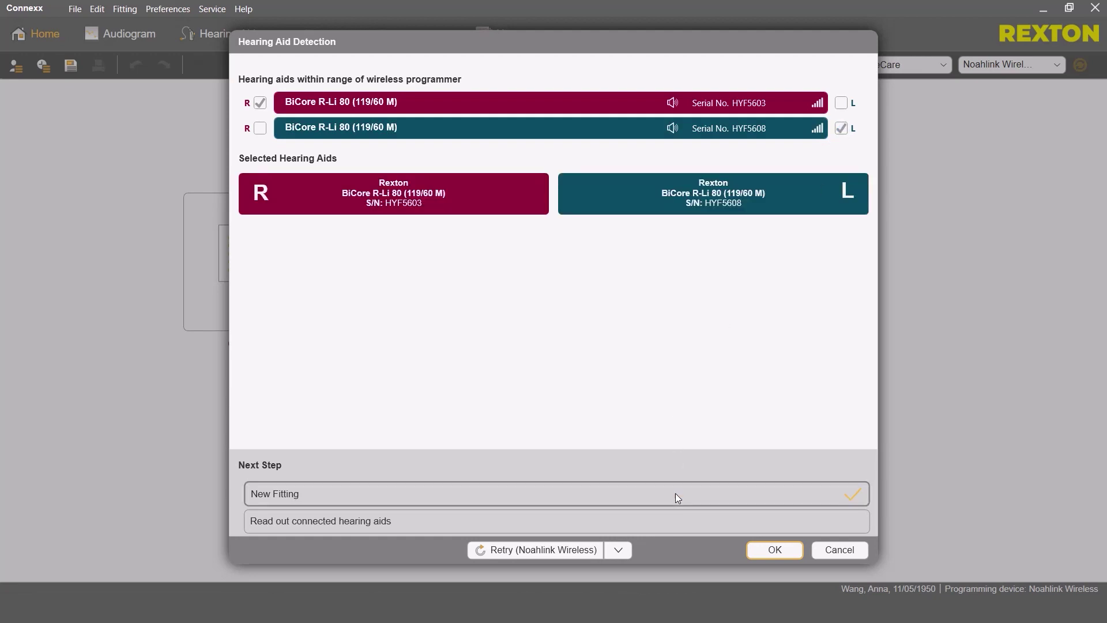
left_click(775, 550)
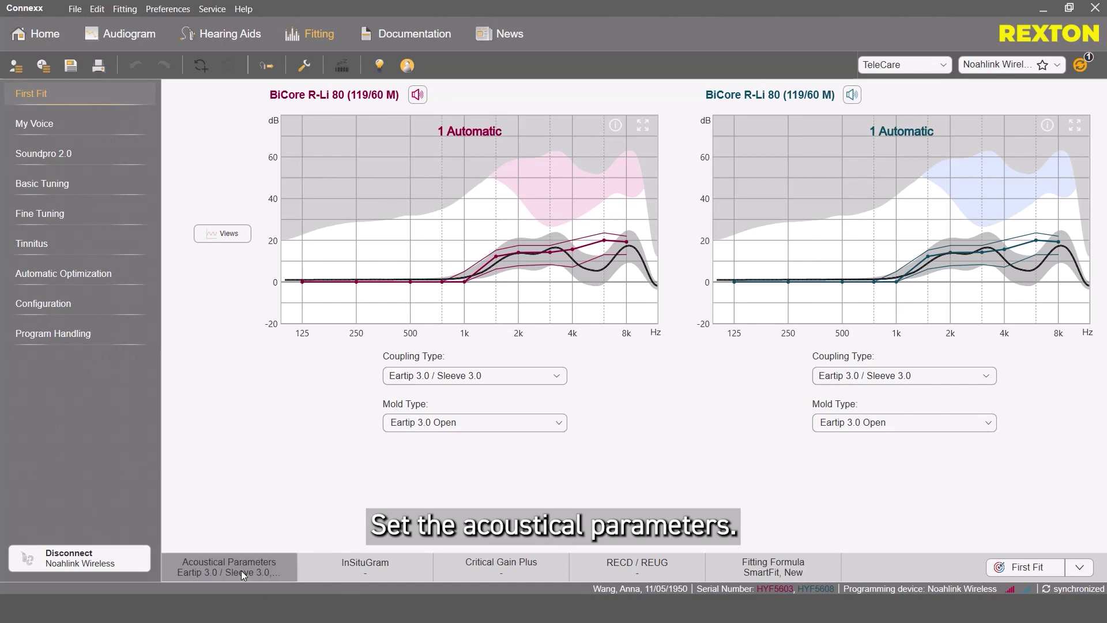
Keep Eartip 3.0 / Sleeve 3.0 coupling and set both aids' mold type to Eartip 3.0 Tulip
left_click(514, 382)
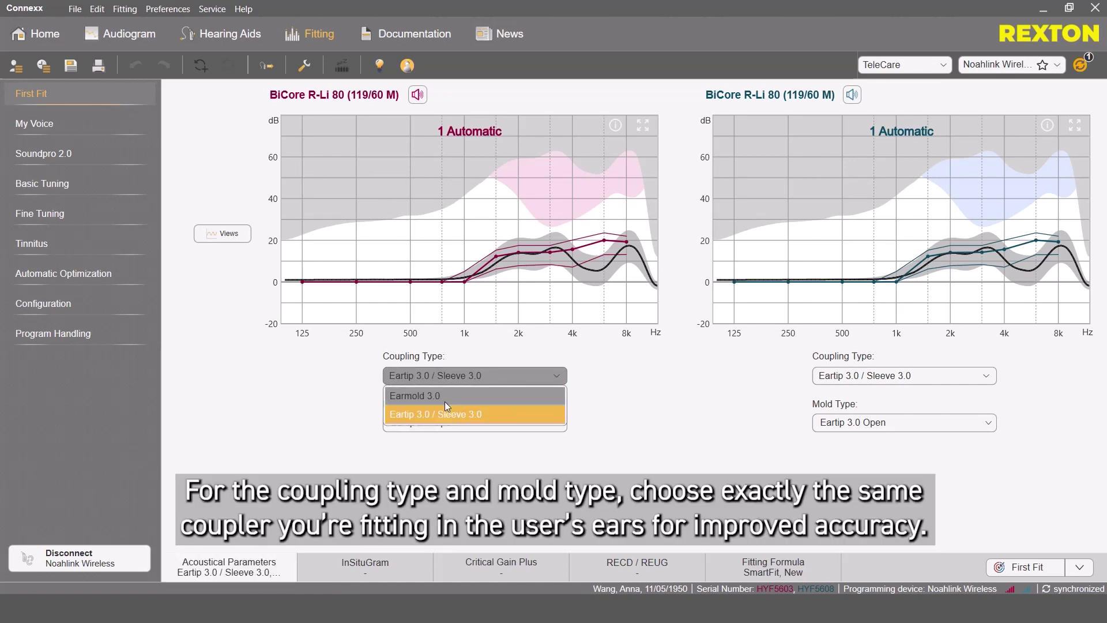
left_click(445, 417)
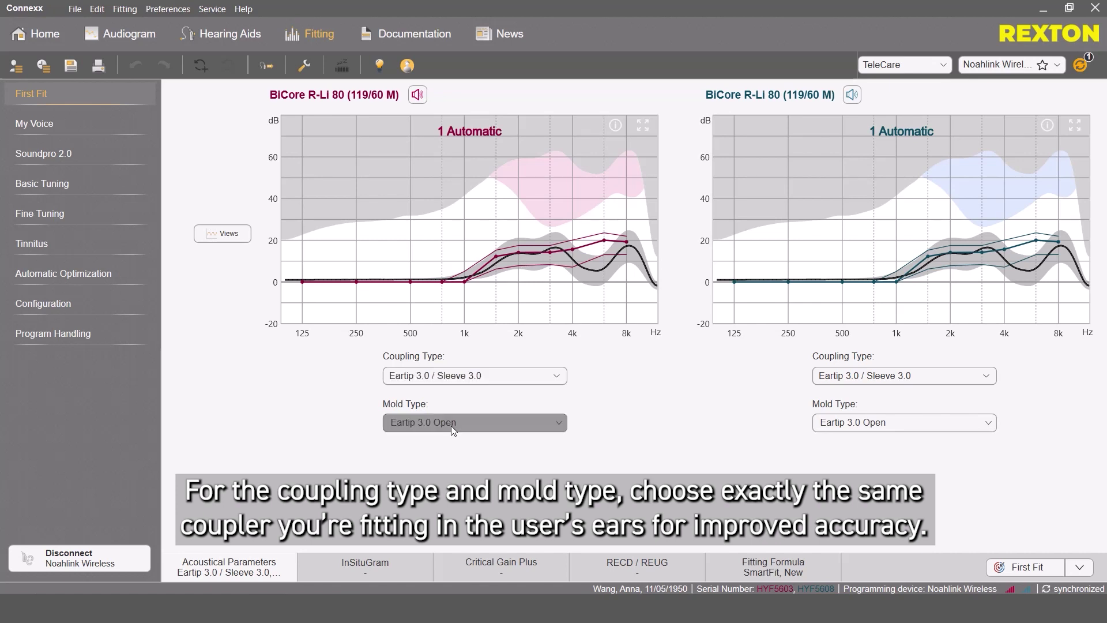
left_click(451, 426)
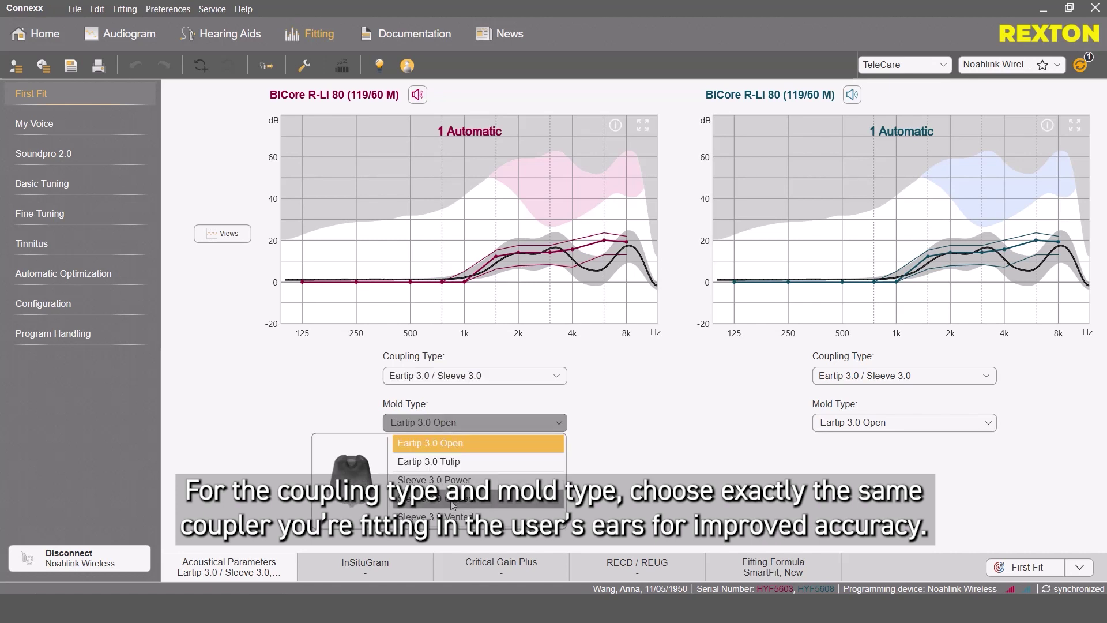
left_click(440, 461)
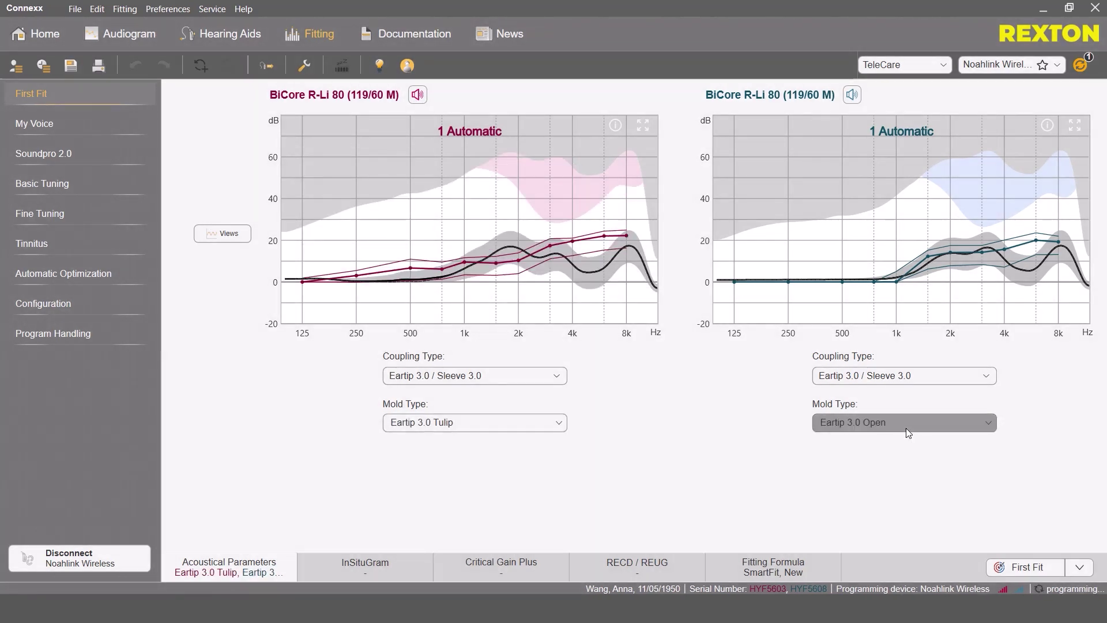
left_click(905, 428)
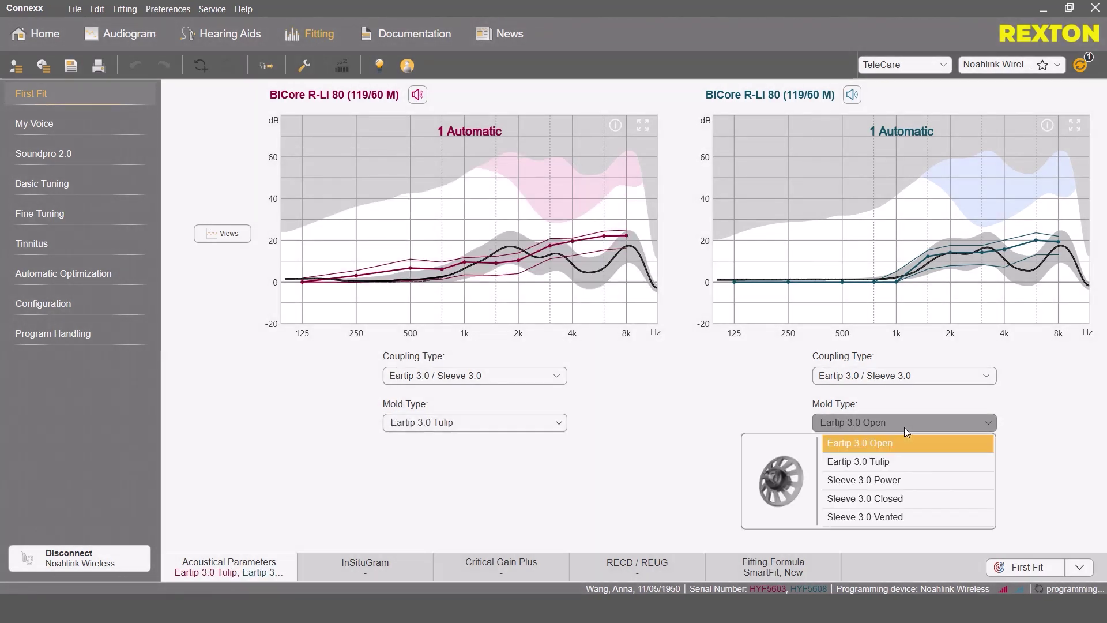
left_click(883, 465)
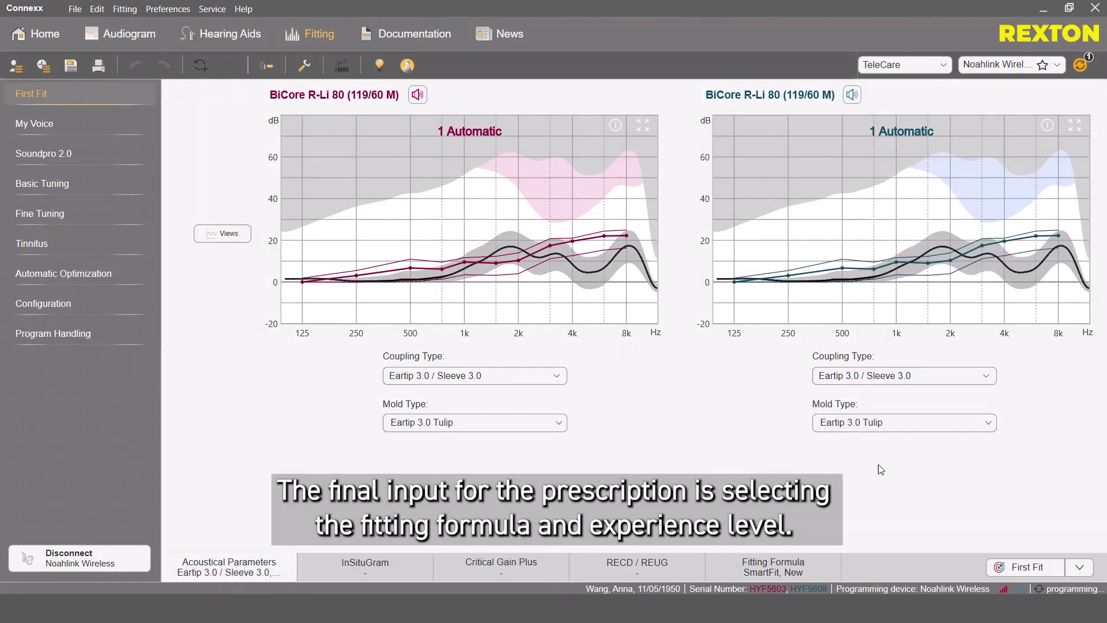
Keep SmartFit, set experience level to Experienced, and run First Fit on both aids
left_click(814, 566)
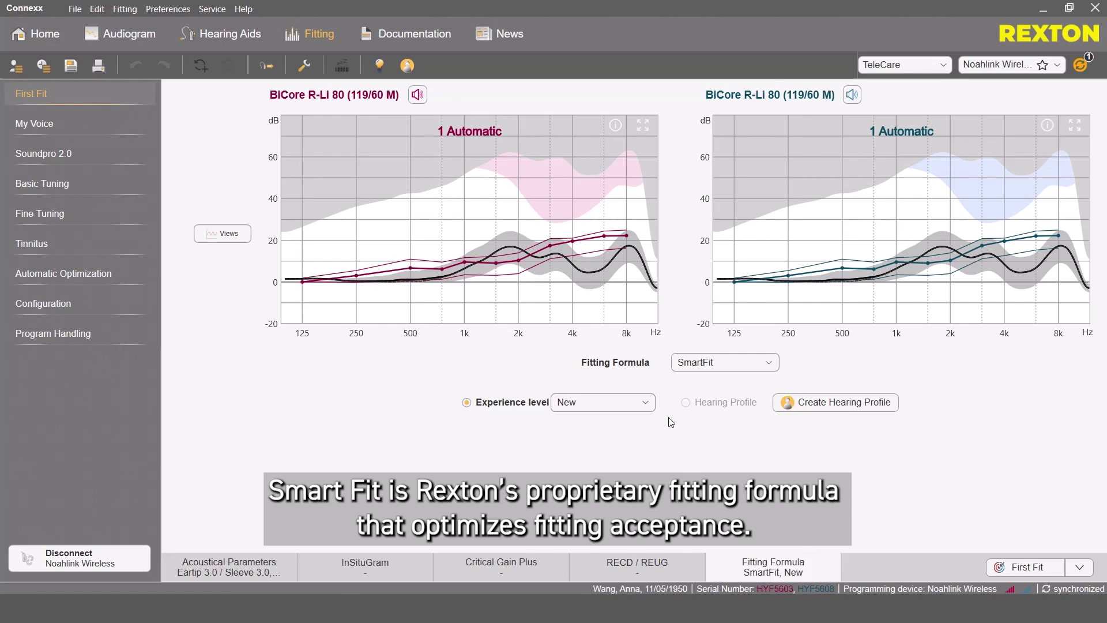
left_click(714, 364)
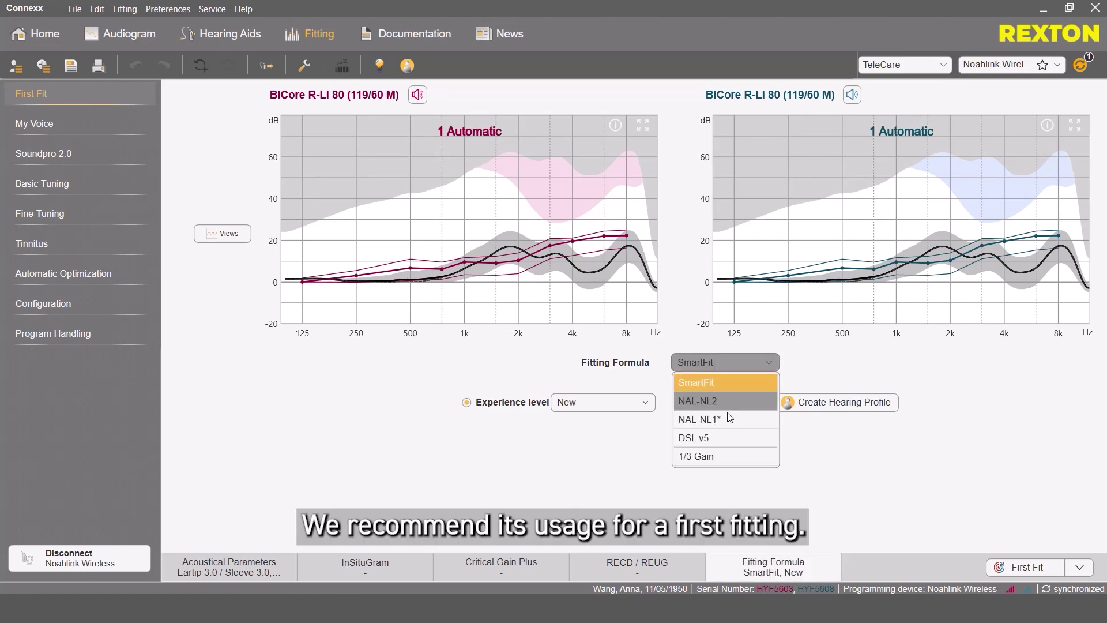
left_click(750, 382)
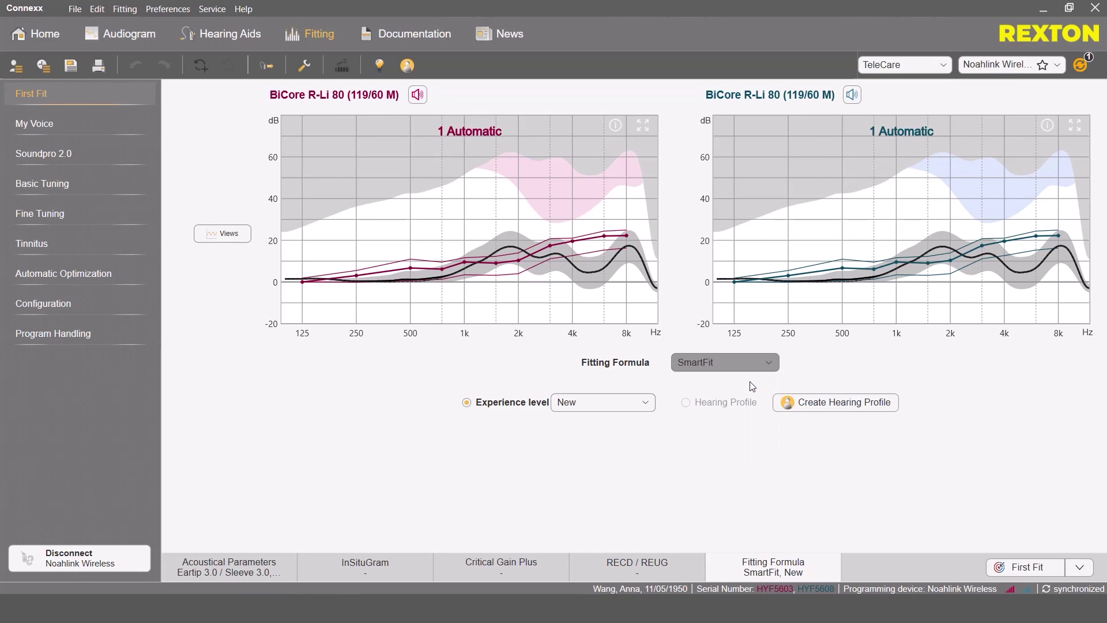
left_click(642, 406)
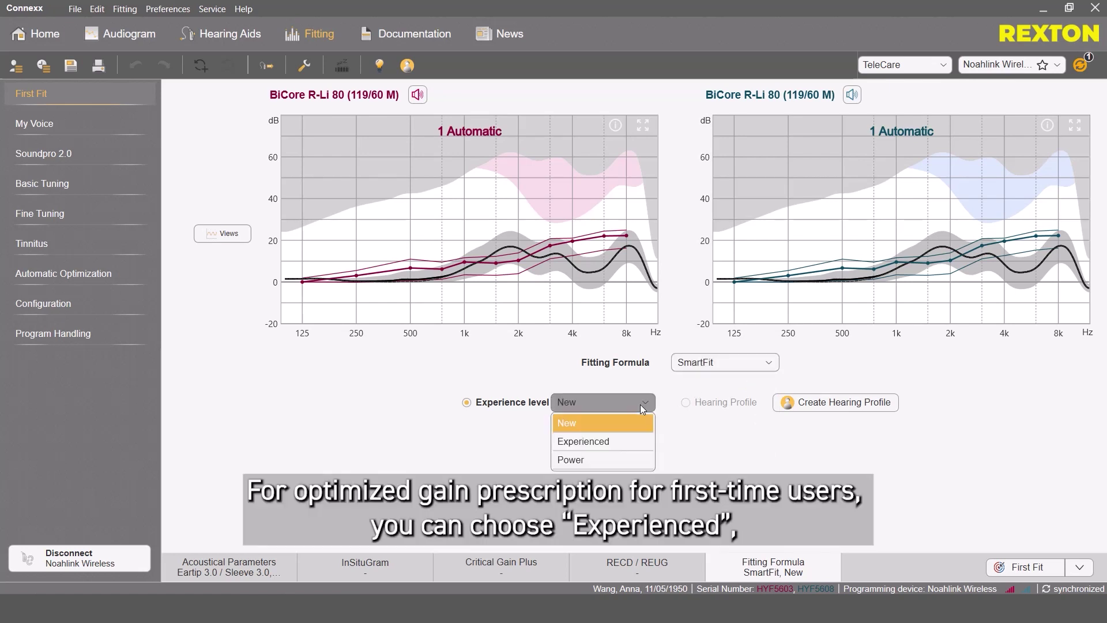
left_click(626, 443)
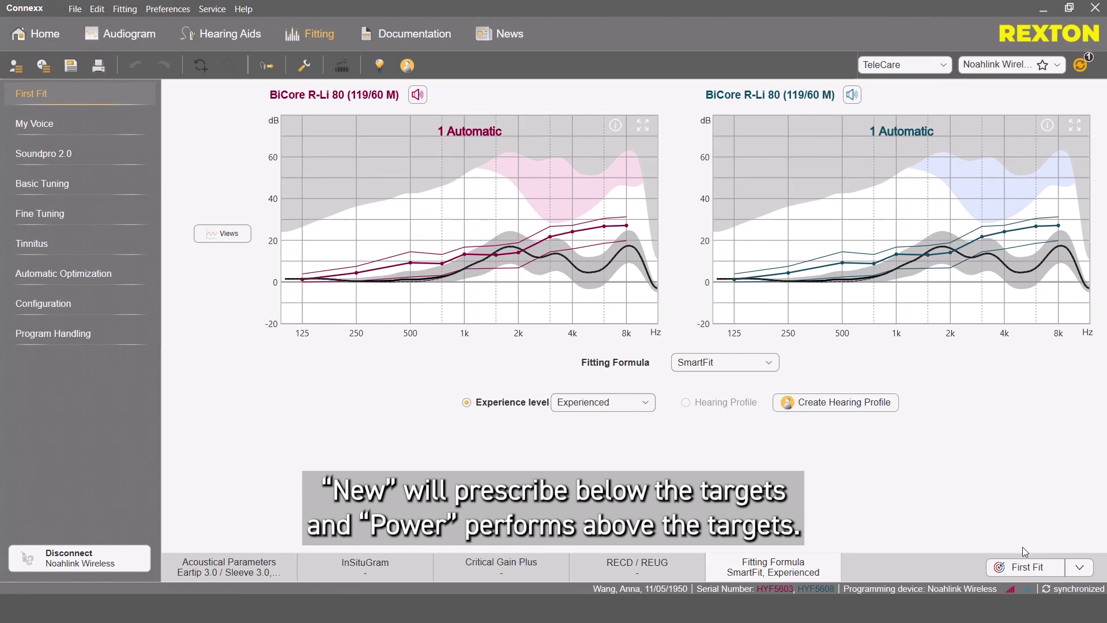
left_click(1029, 570)
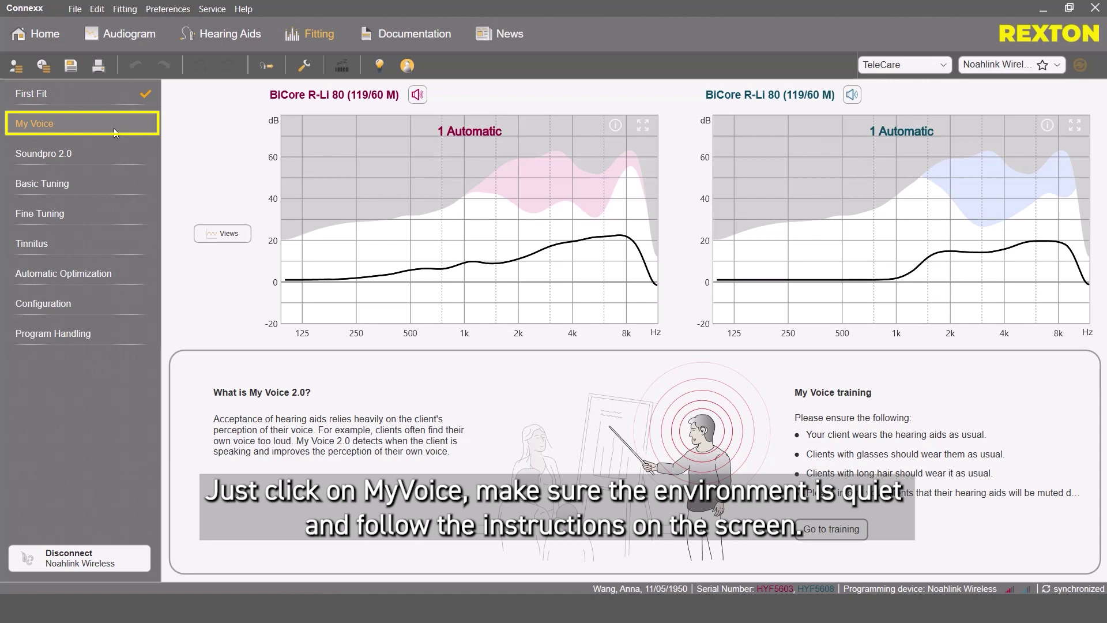
Run the My Voice 2.0 own-voice training on both BiCore aids
left_click(840, 531)
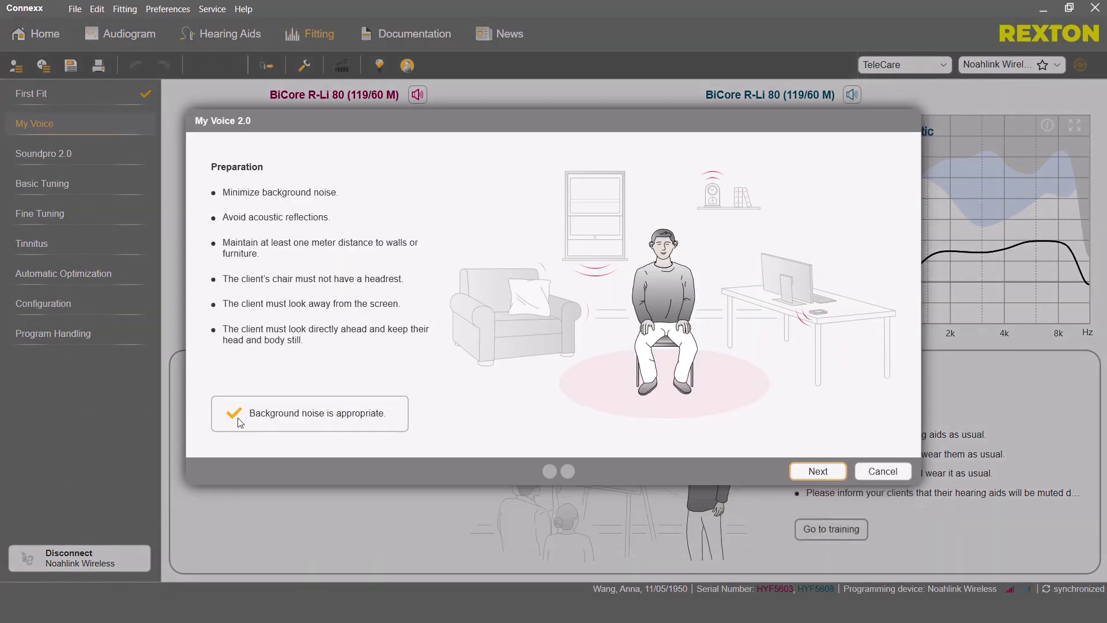
left_click(809, 470)
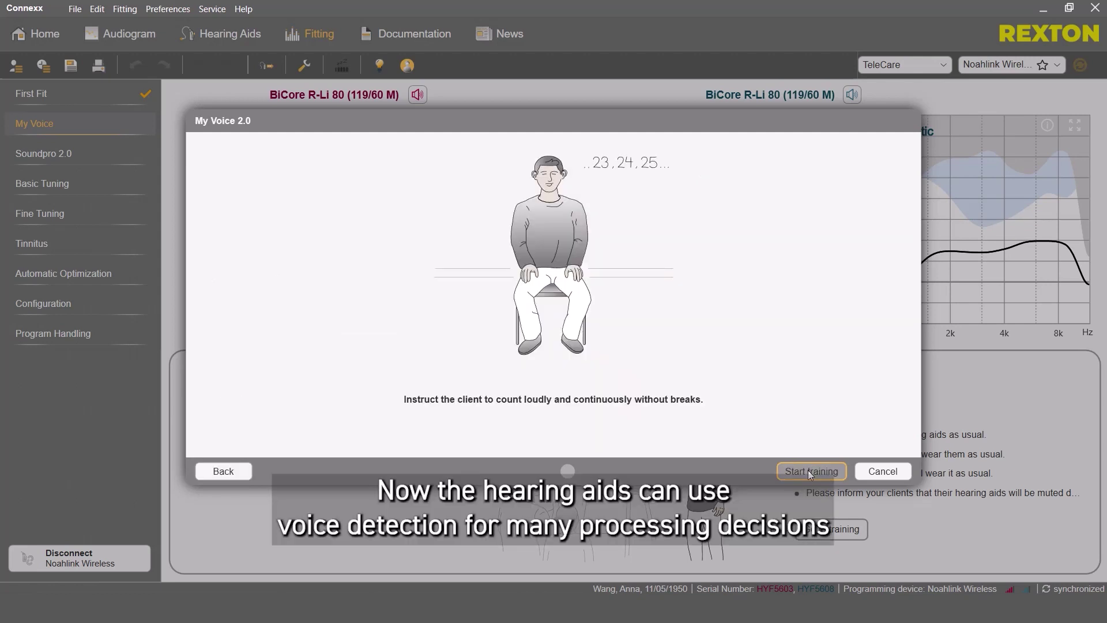
left_click(808, 469)
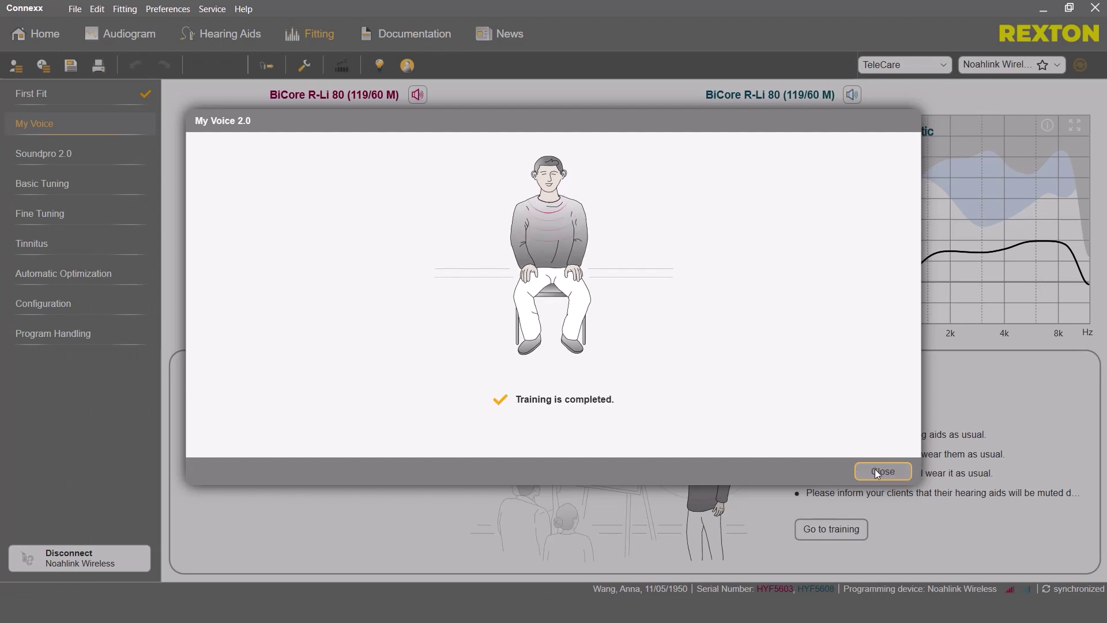
Close the completed My Voice training and disconnect the aids from Noahlink Wireless
left_click(874, 468)
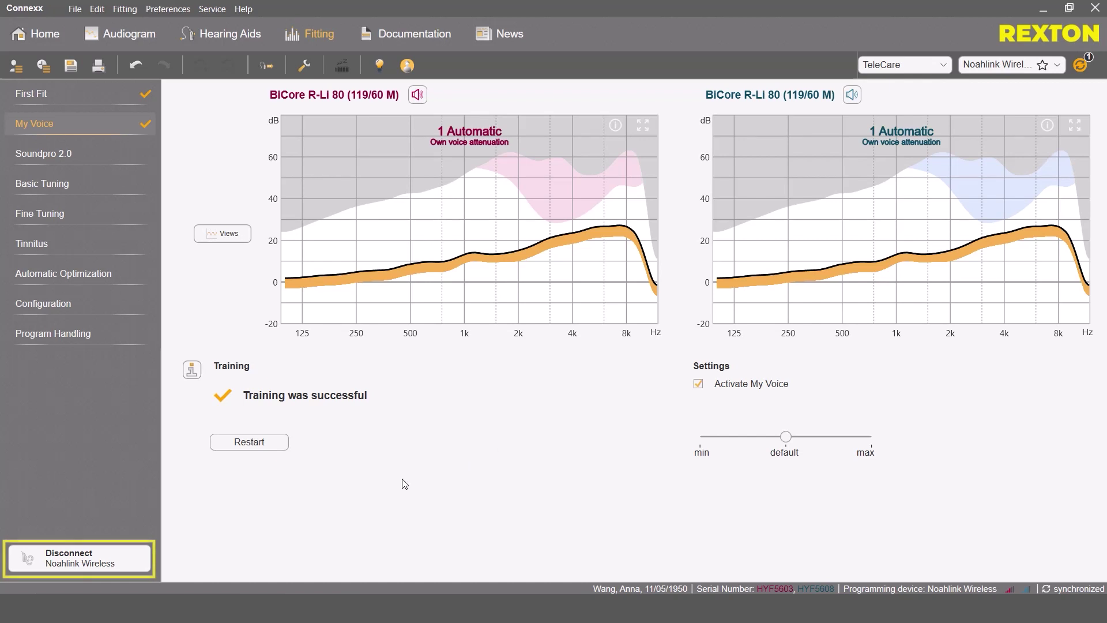
left_click(119, 559)
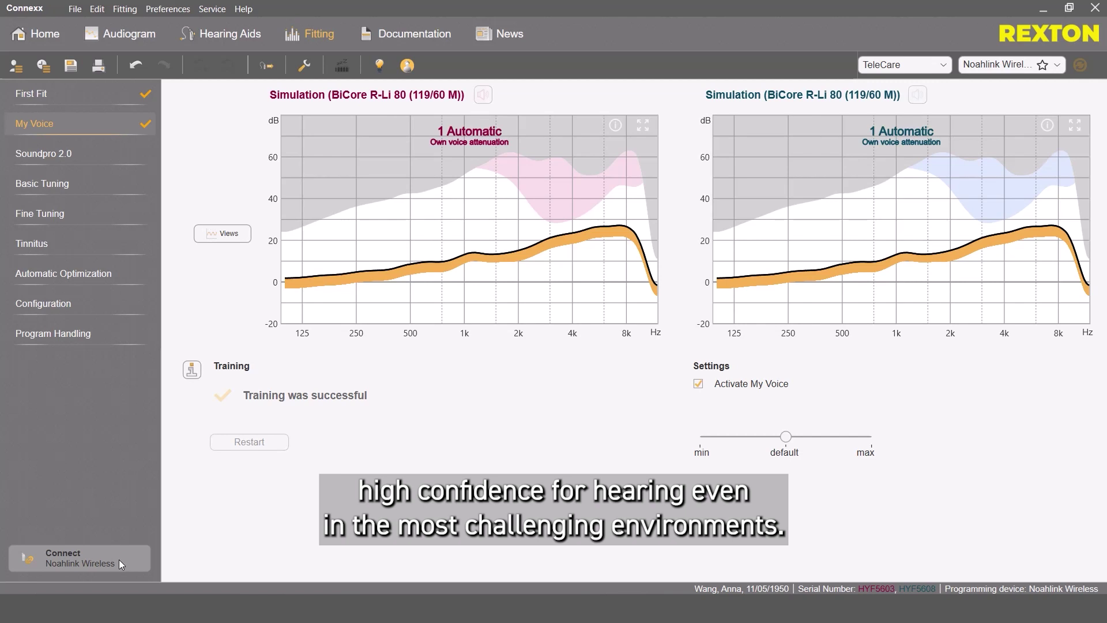